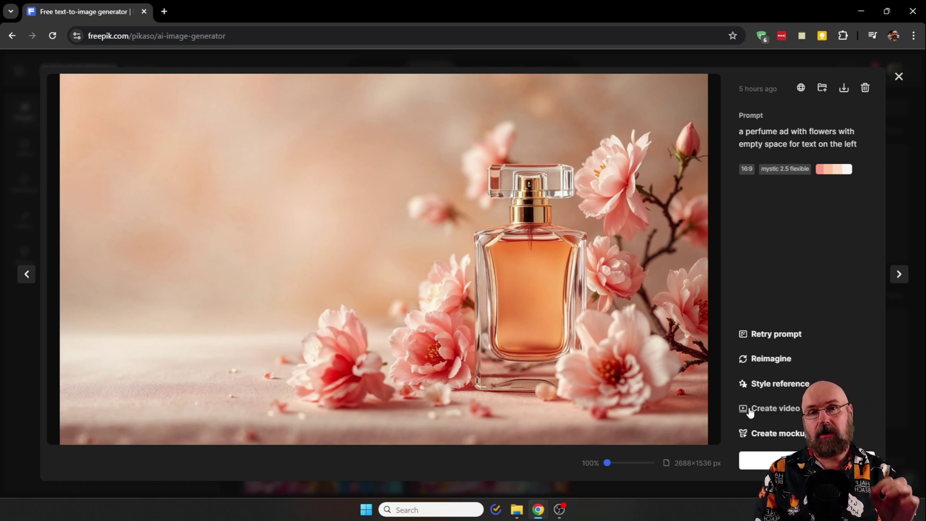
Step: Advance the lightbox to the next generated perfume image
{"action": "key", "text": "Right"}
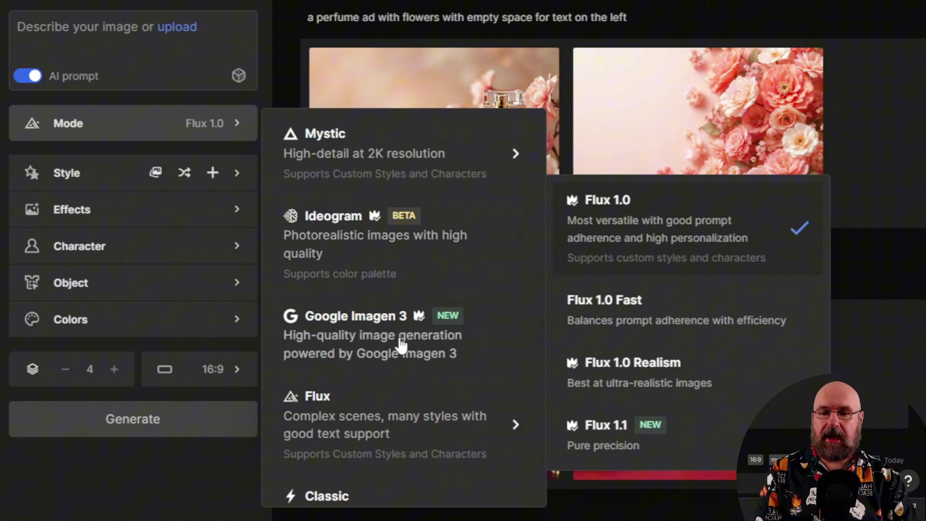
{"action": "scroll", "coordinate": [403, 410], "scroll_direction": "down", "scroll_amount": 2}
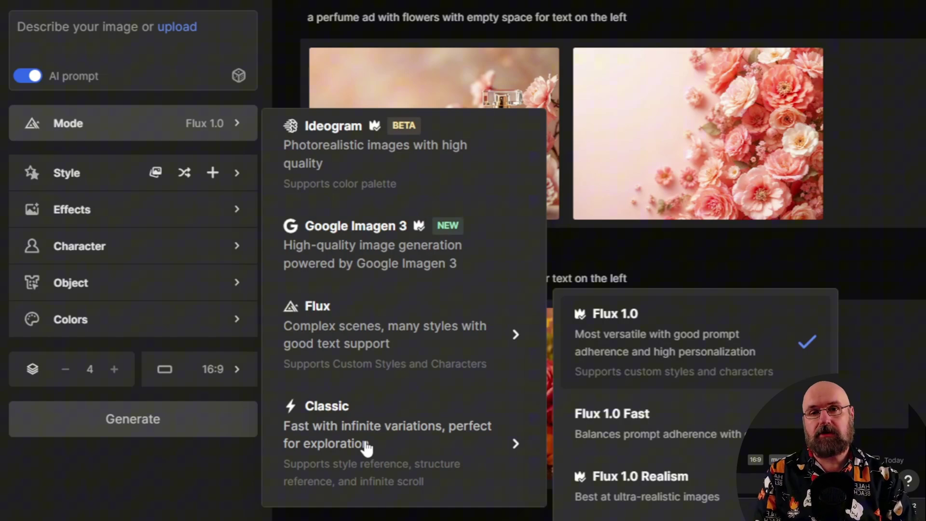
Step: Browse down through the All styles gallery of image styles
{"action": "left_click", "coordinate": [96, 175]}
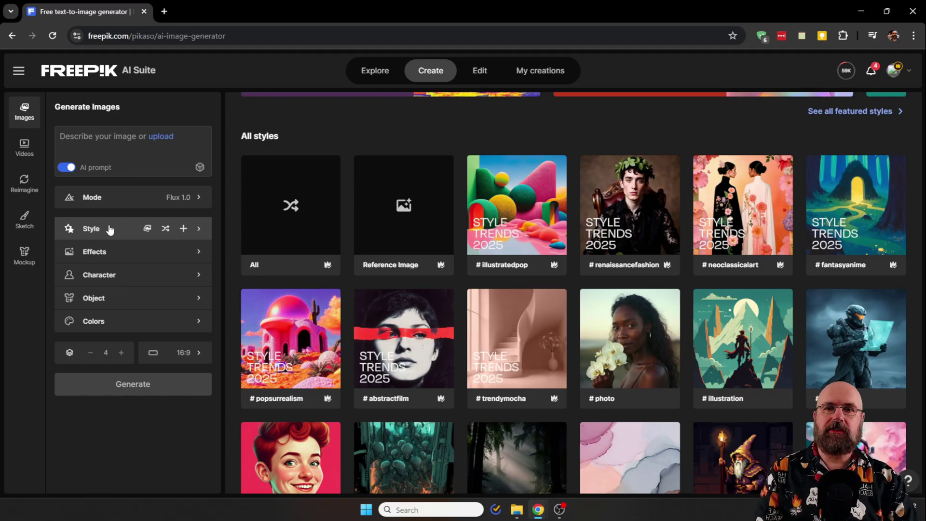
{"action": "scroll", "coordinate": [230, 339], "scroll_direction": "down", "scroll_amount": 5}
{"action": "scroll", "coordinate": [230, 336], "scroll_direction": "down", "scroll_amount": 7}
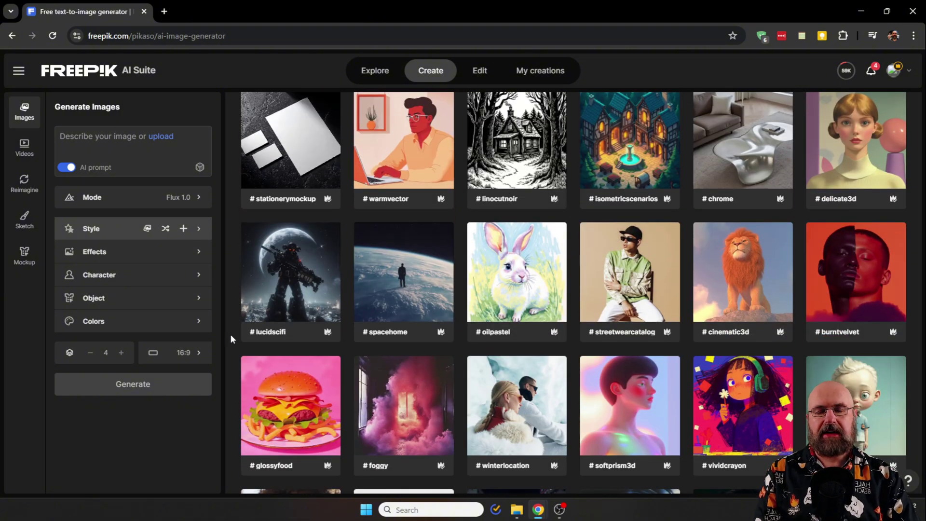
{"action": "scroll", "coordinate": [230, 334], "scroll_direction": "down", "scroll_amount": 12}
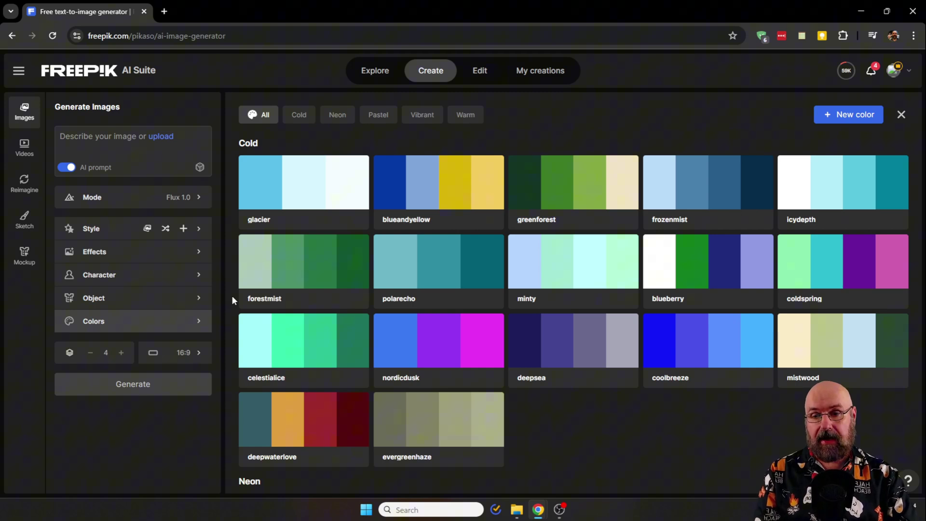
Step: Scroll through the colour palettes and start a New color custom palette
{"action": "scroll", "coordinate": [232, 295], "scroll_direction": "down", "scroll_amount": 18}
{"action": "scroll", "coordinate": [231, 295], "scroll_direction": "down", "scroll_amount": 1}
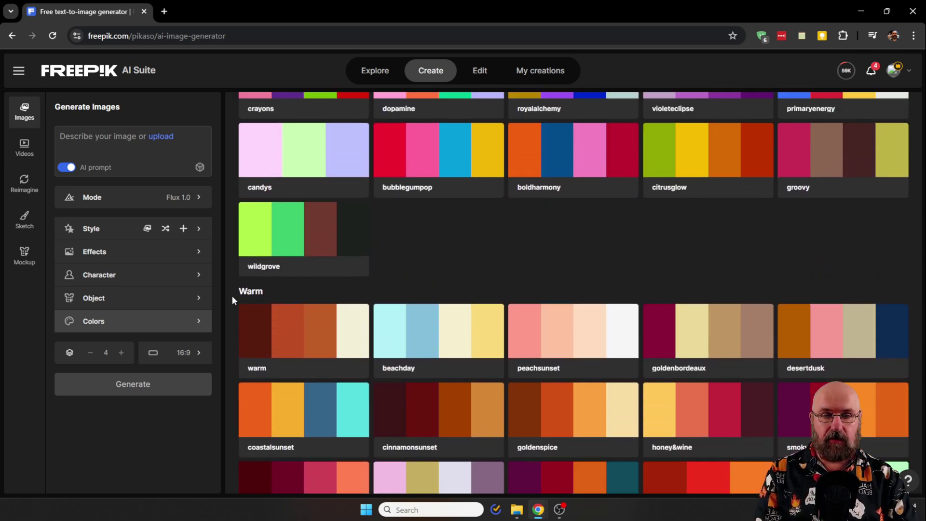
{"action": "scroll", "coordinate": [231, 295], "scroll_direction": "up", "scroll_amount": 12}
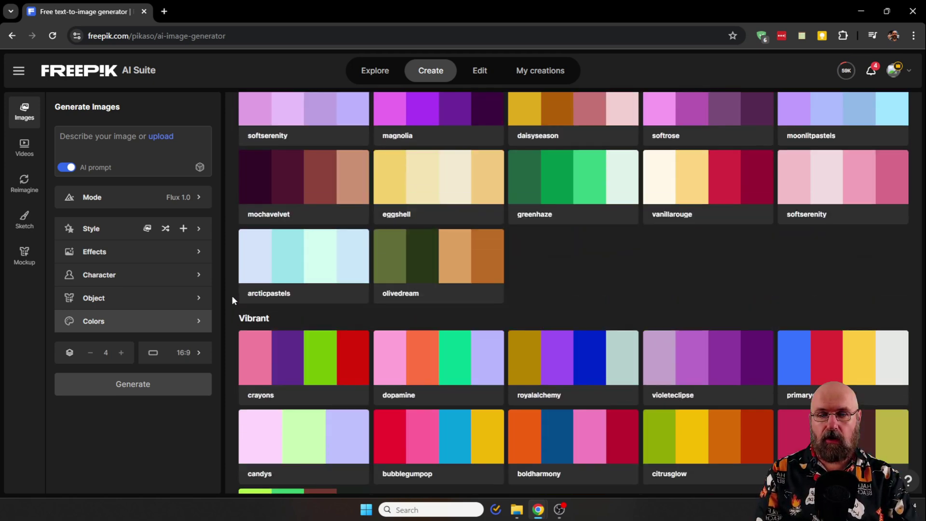
{"action": "scroll", "coordinate": [231, 299], "scroll_direction": "up", "scroll_amount": 5}
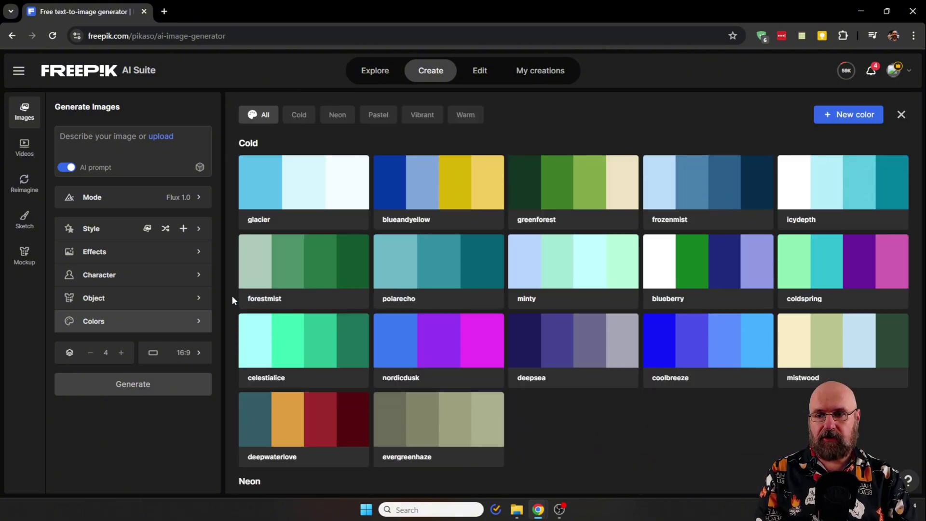
{"action": "scroll", "coordinate": [244, 265], "scroll_direction": "down", "scroll_amount": 1}
{"action": "scroll", "coordinate": [249, 259], "scroll_direction": "up", "scroll_amount": 1}
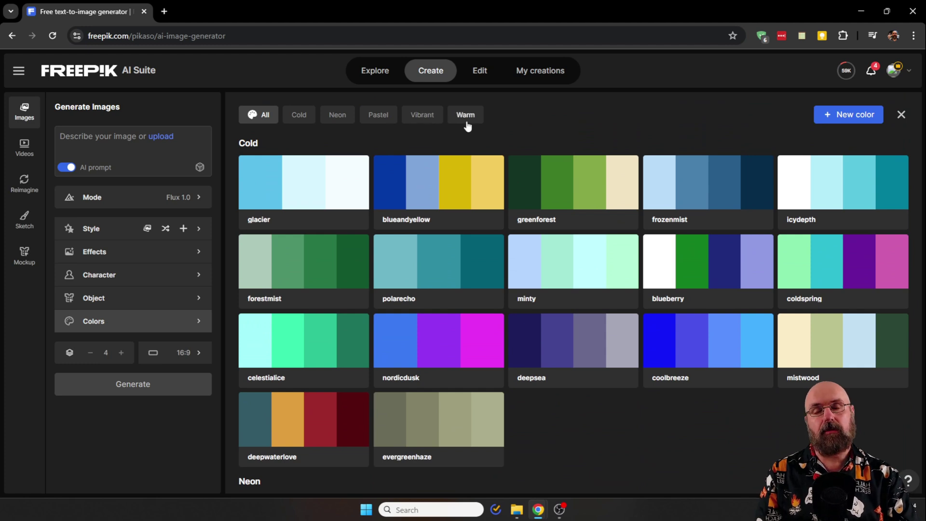
{"action": "left_click", "coordinate": [826, 121]}
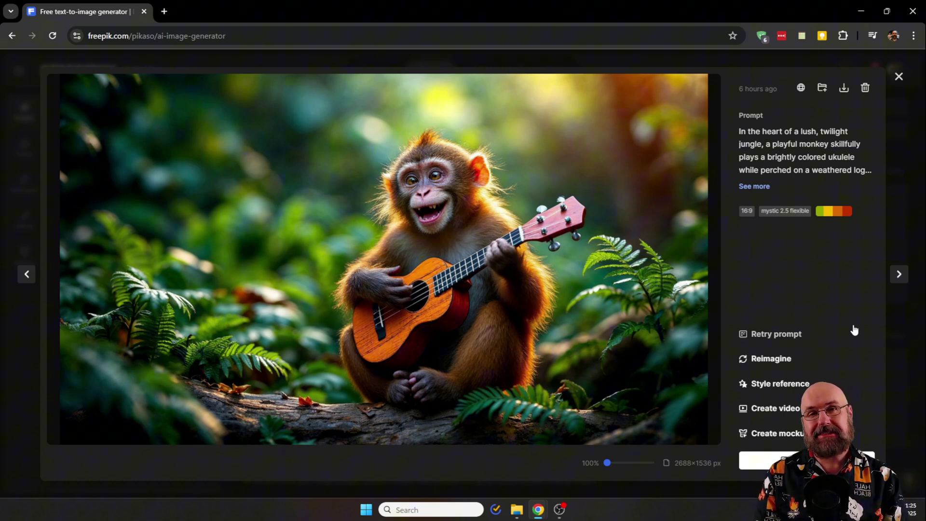
Step: Show the next jungle monkey ukulele image in the lightbox
{"action": "key", "text": "Right"}
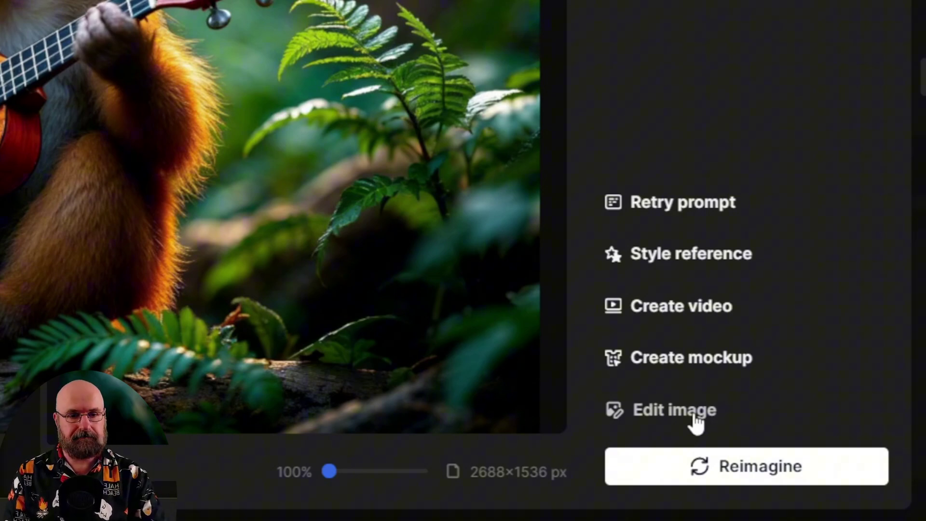
Step: Create a video from the monkey image, auto-filling a slow backward dolly camera prompt
{"action": "left_click", "coordinate": [707, 309]}
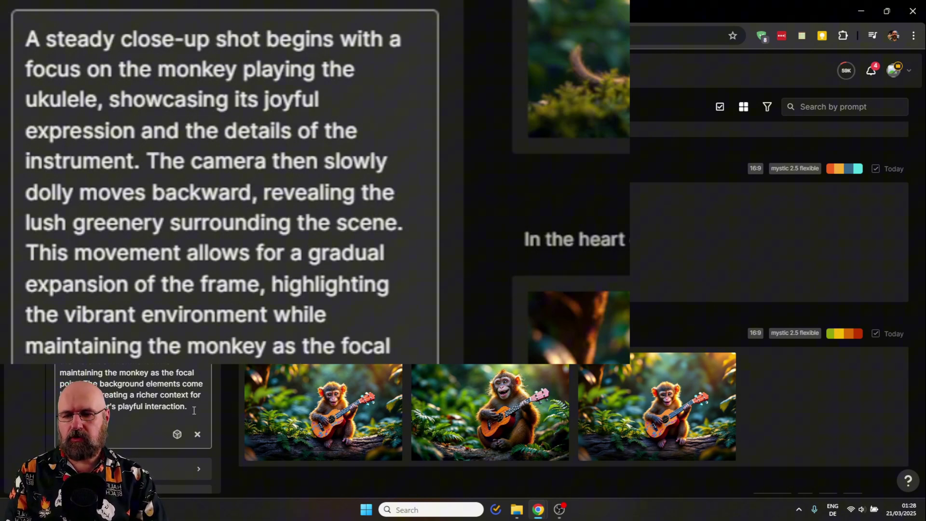
{"action": "left_click_drag", "start_coordinate": [194, 407], "coordinate": [107, 104]}
{"action": "key", "text": "BackSpace"}
{"action": "key", "text": "BackSpace"}
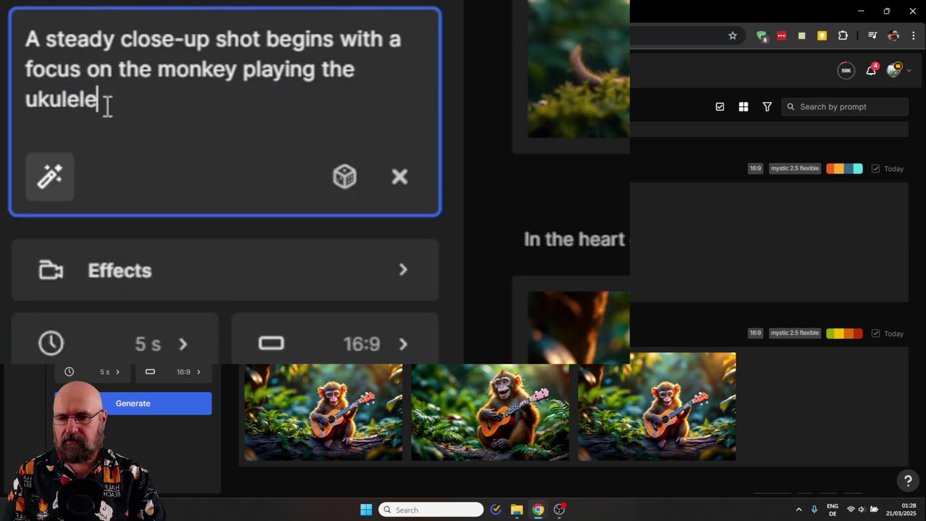
{"action": "left_click_drag", "start_coordinate": [151, 72], "coordinate": [26, 39]}
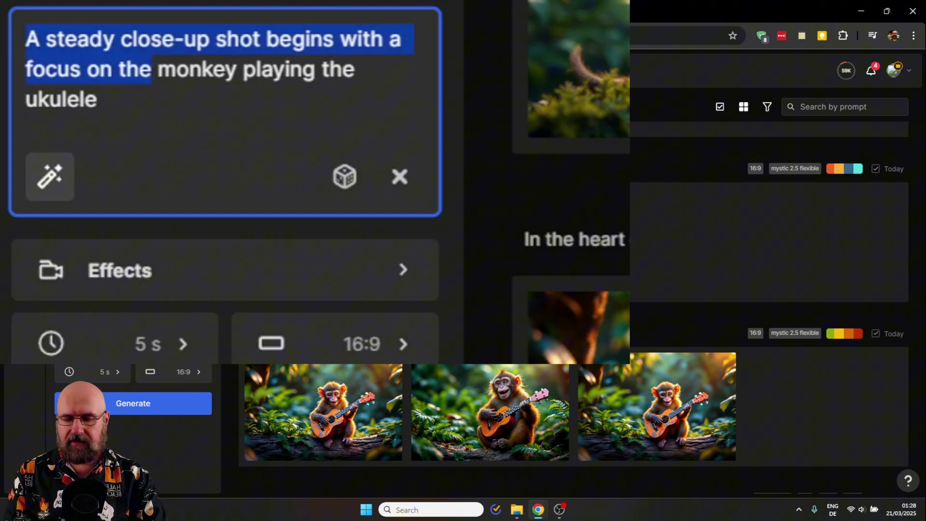
{"action": "key", "text": "BackSpace"}
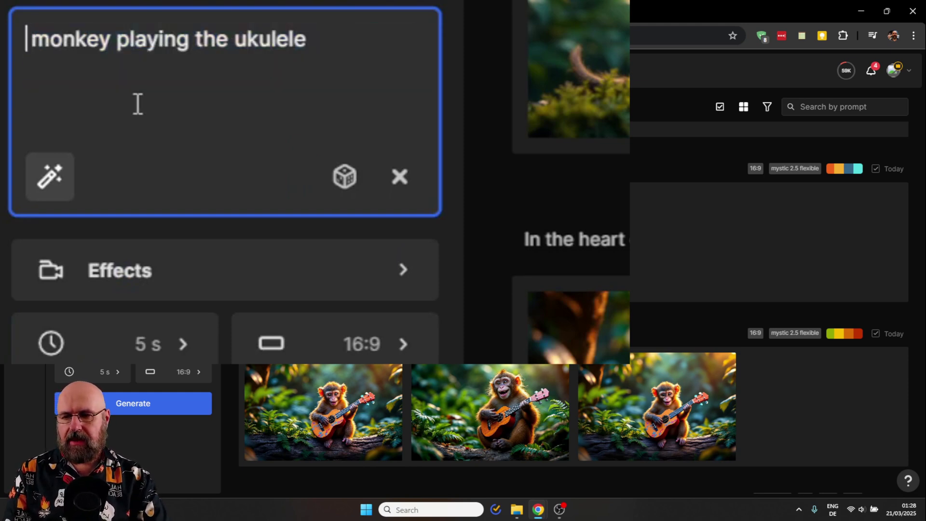
{"action": "left_click", "coordinate": [42, 181]}
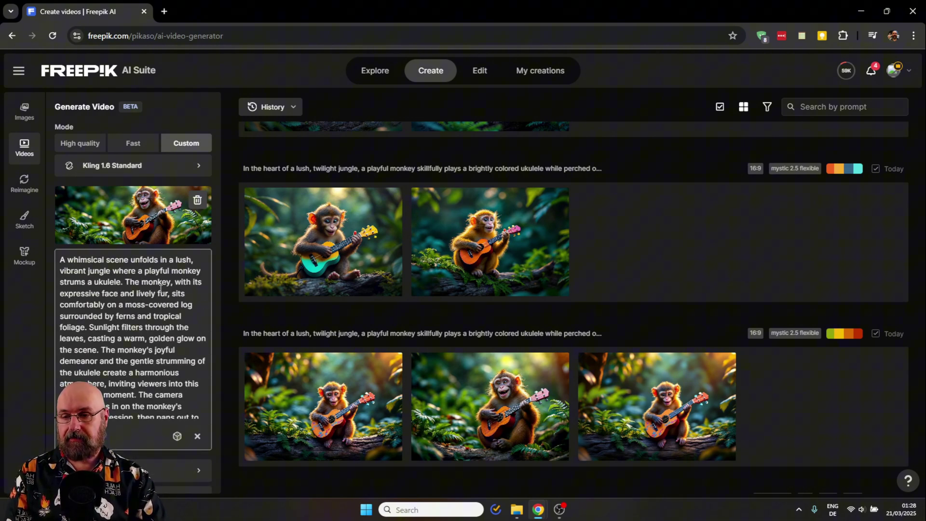
{"action": "scroll", "coordinate": [167, 336], "scroll_direction": "down", "scroll_amount": 3}
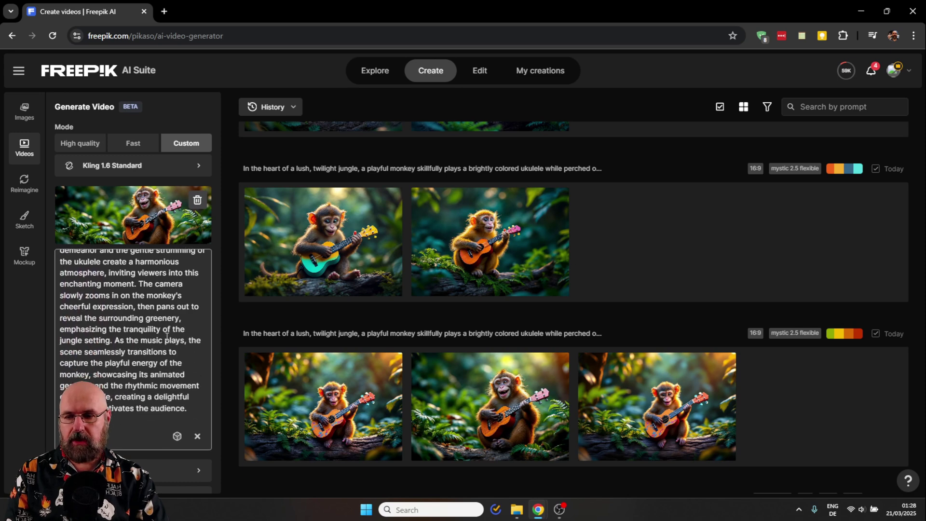
{"action": "scroll", "coordinate": [166, 336], "scroll_direction": "up", "scroll_amount": 3}
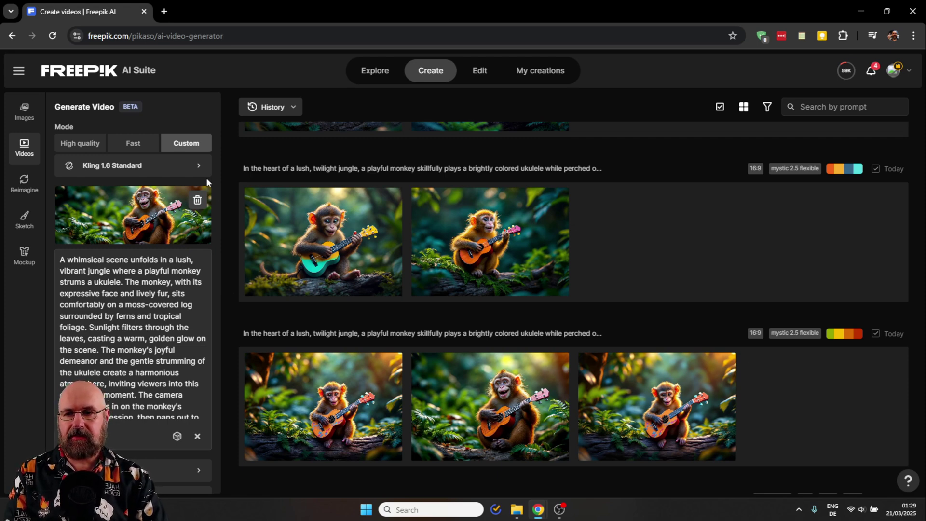
Step: Open the video model picker and scroll through the Featured and Experimental models
{"action": "left_click", "coordinate": [159, 168]}
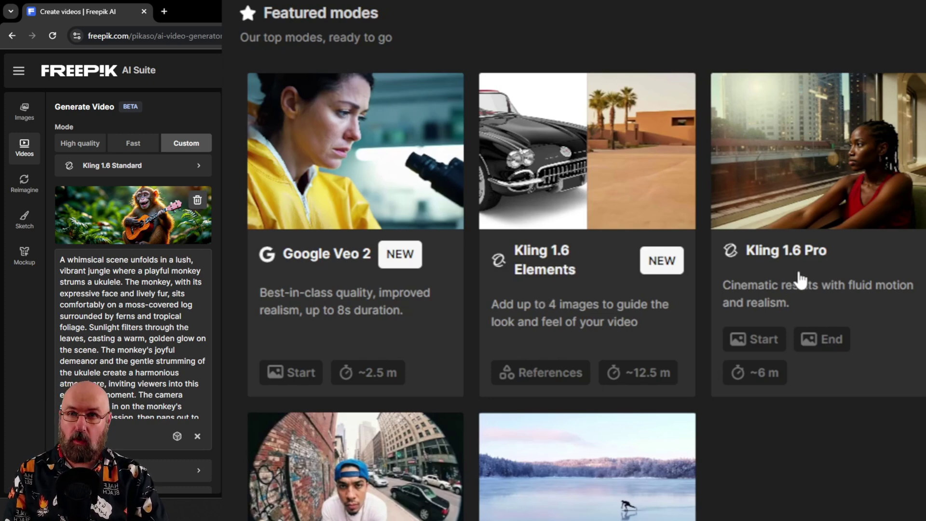
{"action": "scroll", "coordinate": [892, 283], "scroll_direction": "right", "scroll_amount": 5}
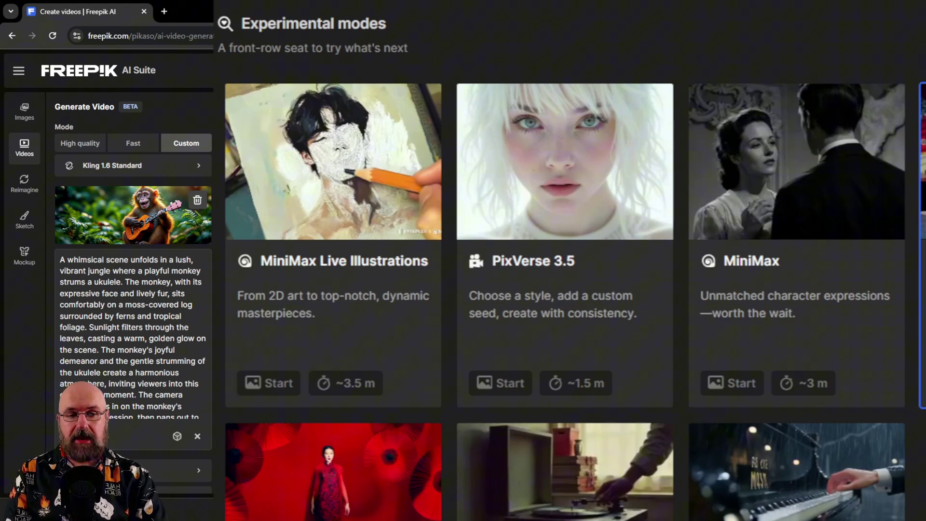
{"action": "scroll", "coordinate": [714, 516], "scroll_direction": "right", "scroll_amount": 4}
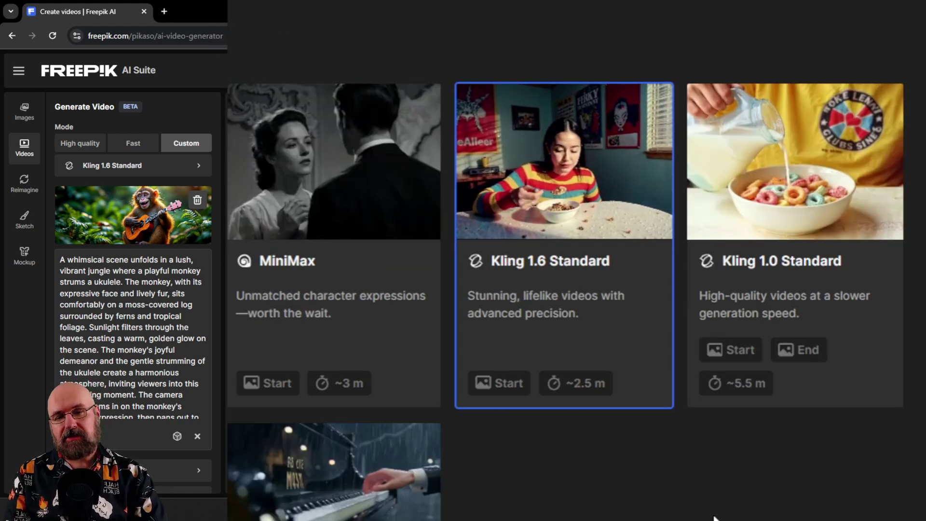
{"action": "scroll", "coordinate": [713, 517], "scroll_direction": "down", "scroll_amount": 3}
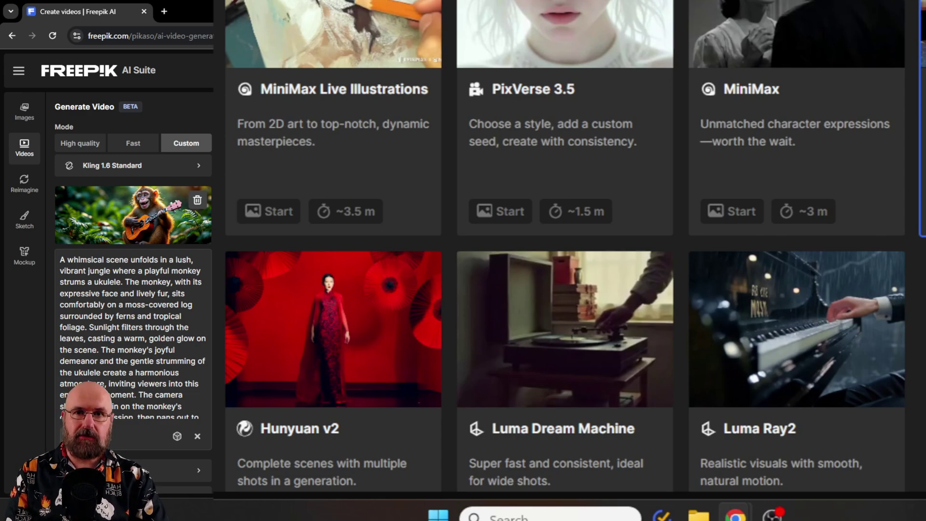
{"action": "scroll", "coordinate": [777, 409], "scroll_direction": "up", "scroll_amount": 10}
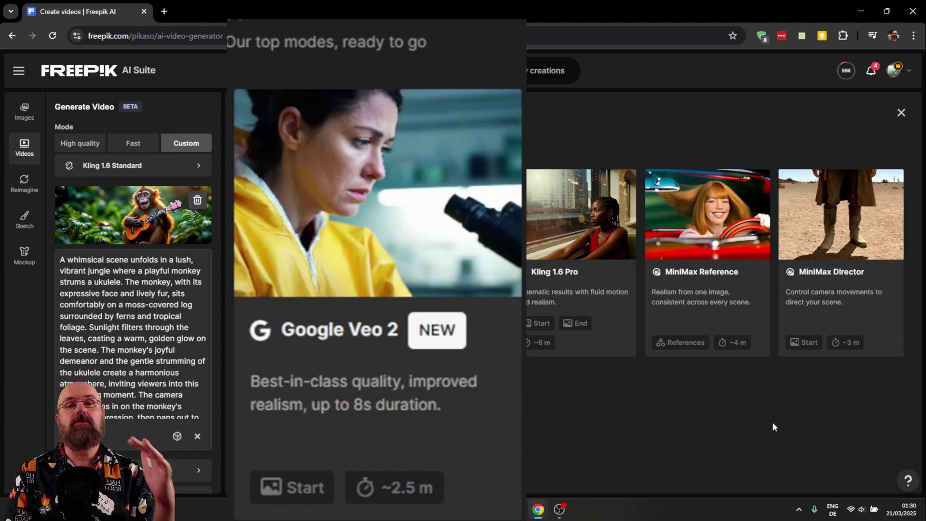
{"action": "scroll", "coordinate": [771, 426], "scroll_direction": "down", "scroll_amount": 1}
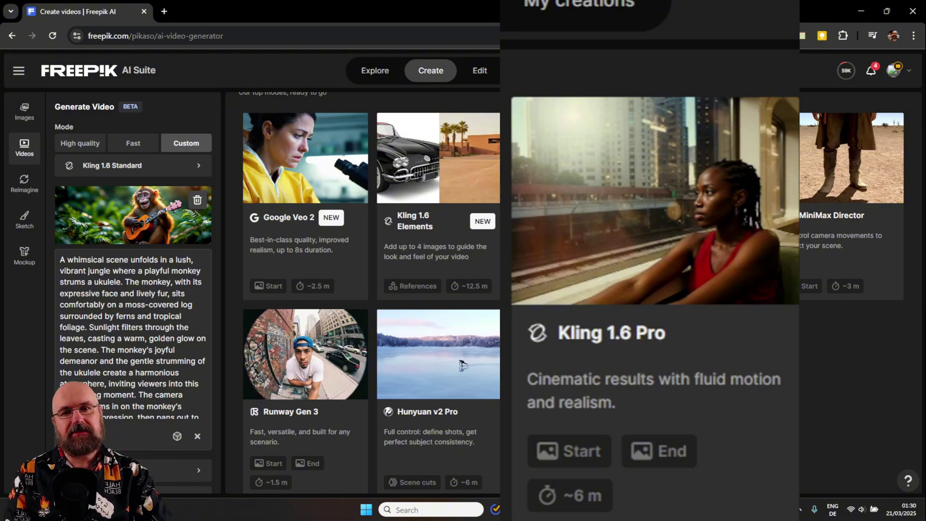
{"action": "scroll", "coordinate": [333, 376], "scroll_direction": "down", "scroll_amount": 1}
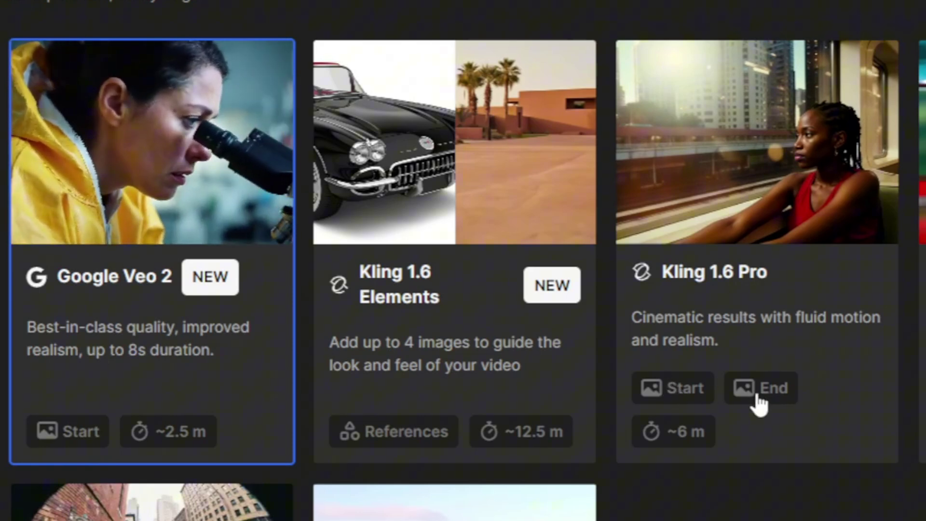
{"action": "scroll", "coordinate": [443, 345], "scroll_direction": "down", "scroll_amount": 8}
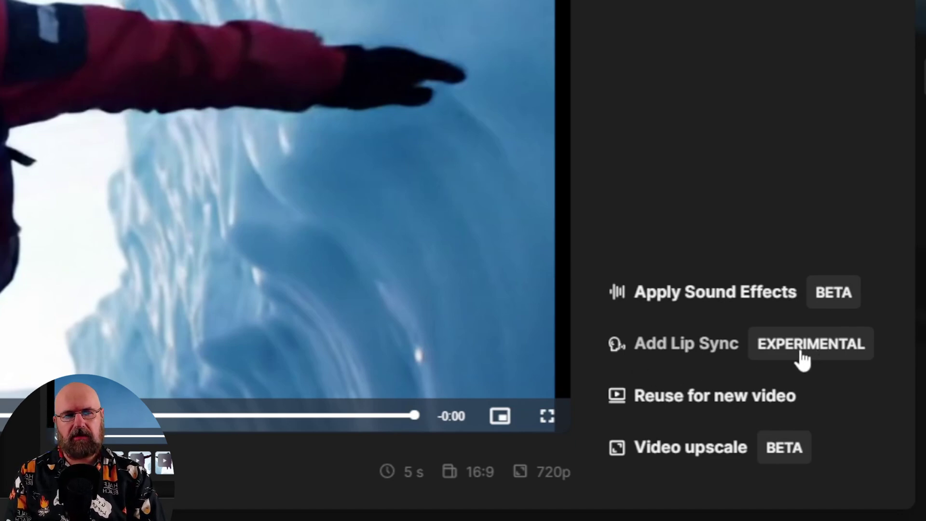
Step: Open the Sound Effects editor for the explorer-between-icebergs video
{"action": "left_click", "coordinate": [671, 302]}
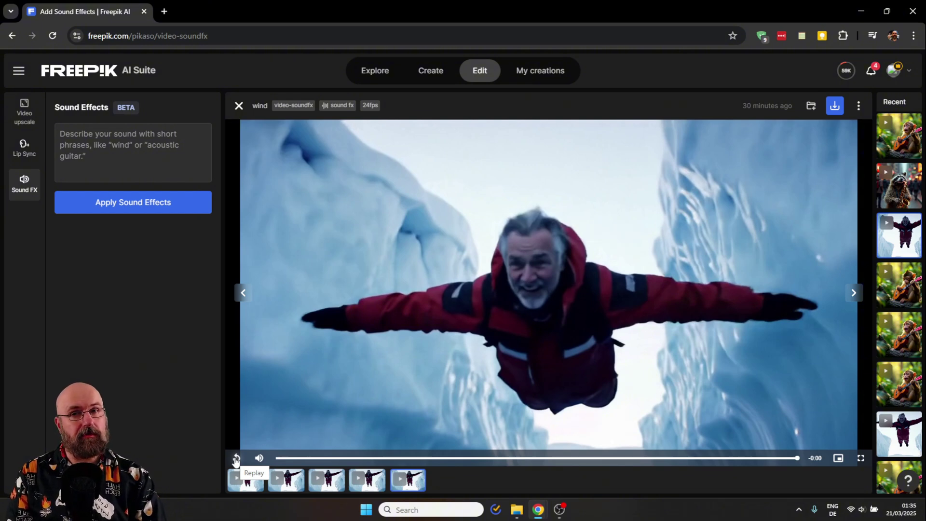
Step: Go to the raccoon saxophone video, replay it, then play its saxophone sound-effect version
{"action": "key", "text": "Left"}
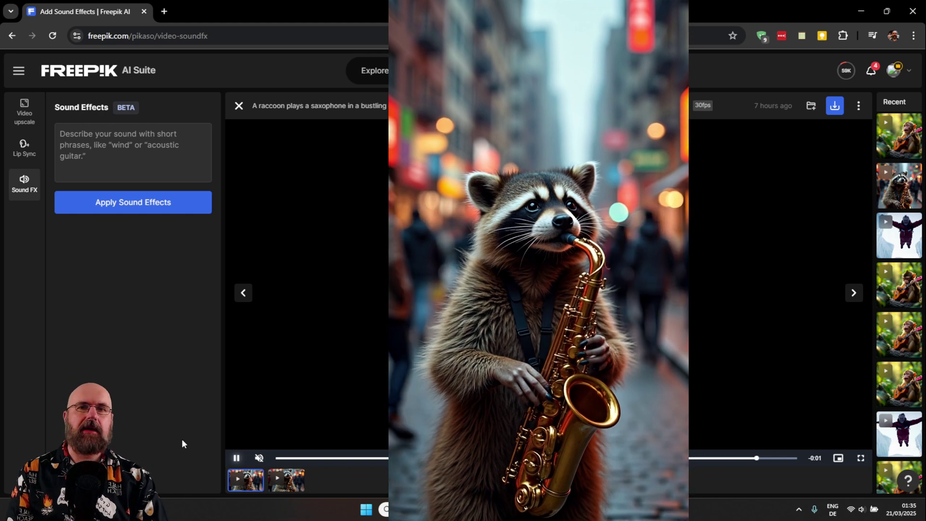
{"action": "left_click", "coordinate": [236, 458]}
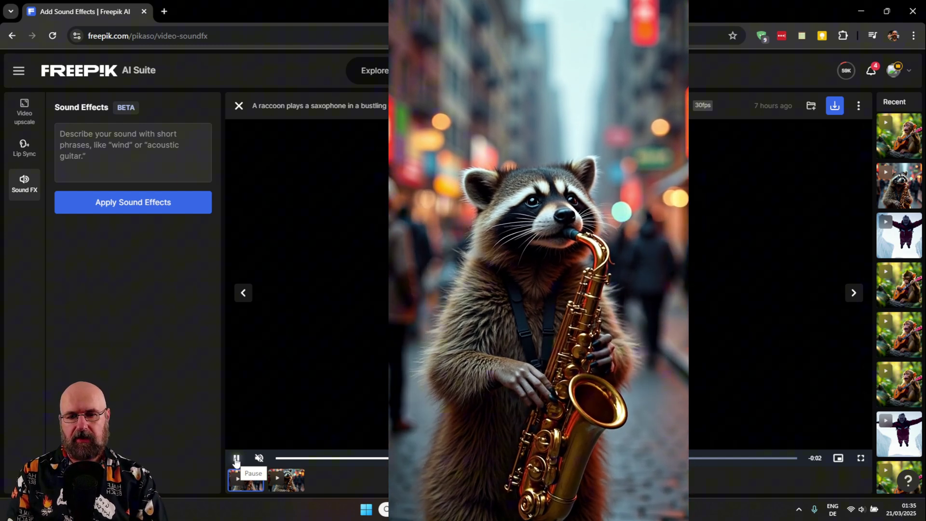
{"action": "left_click", "coordinate": [237, 458]}
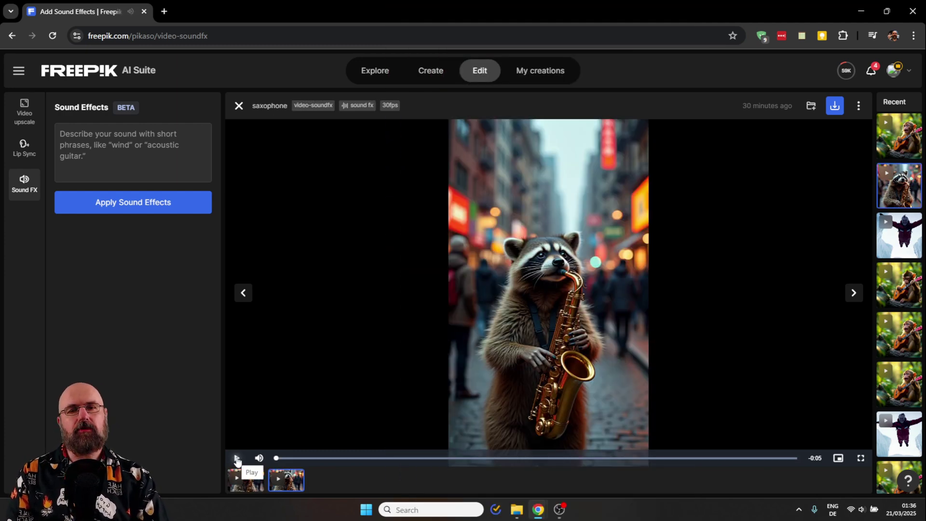
{"action": "left_click", "coordinate": [236, 459]}
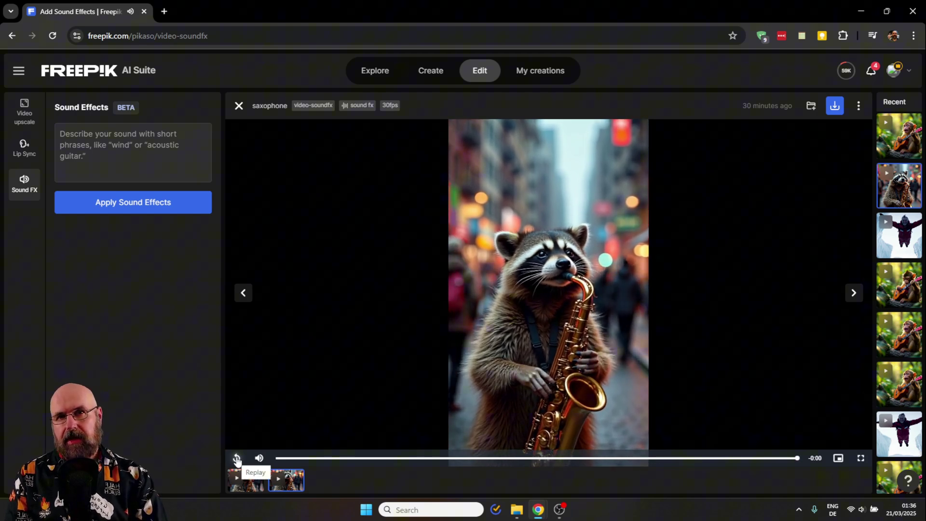
{"action": "left_click", "coordinate": [237, 459]}
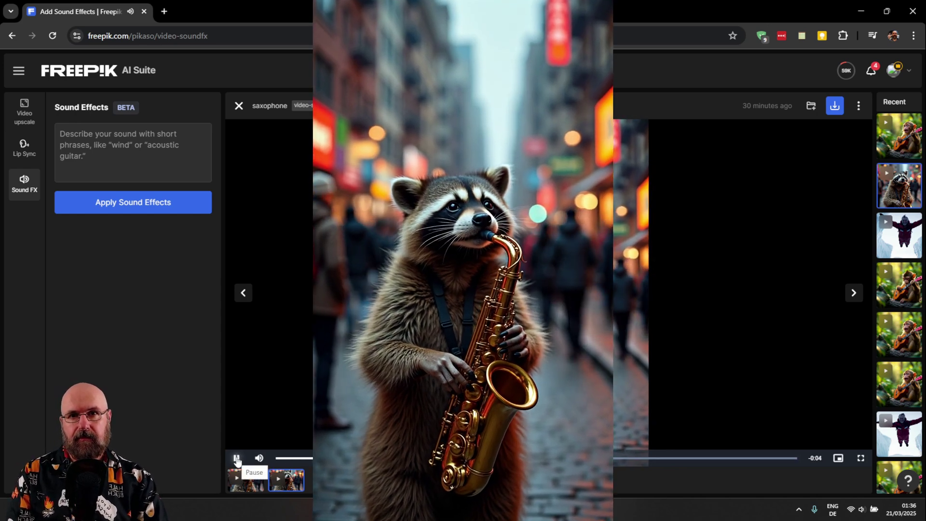